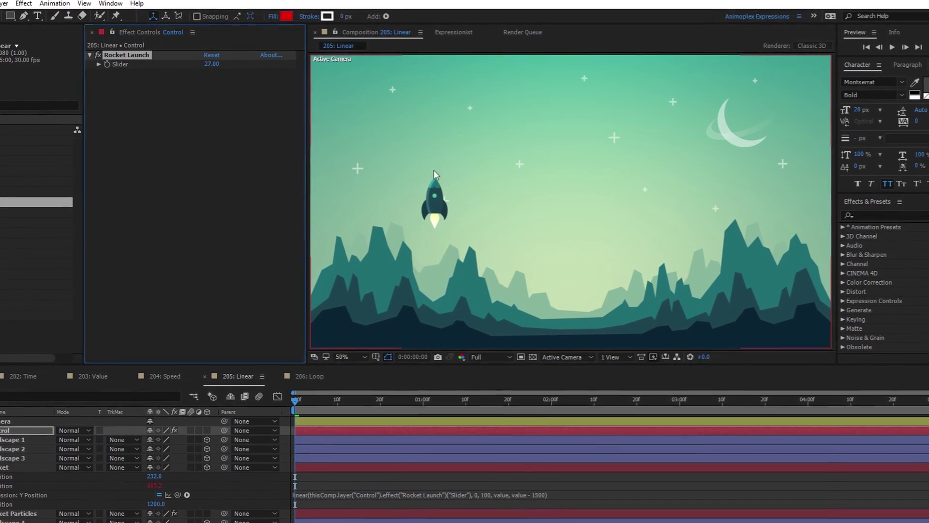
Select the Rocket layer in the 205: Linear composition
{"action": "left_click", "coordinate": [498, 497]}
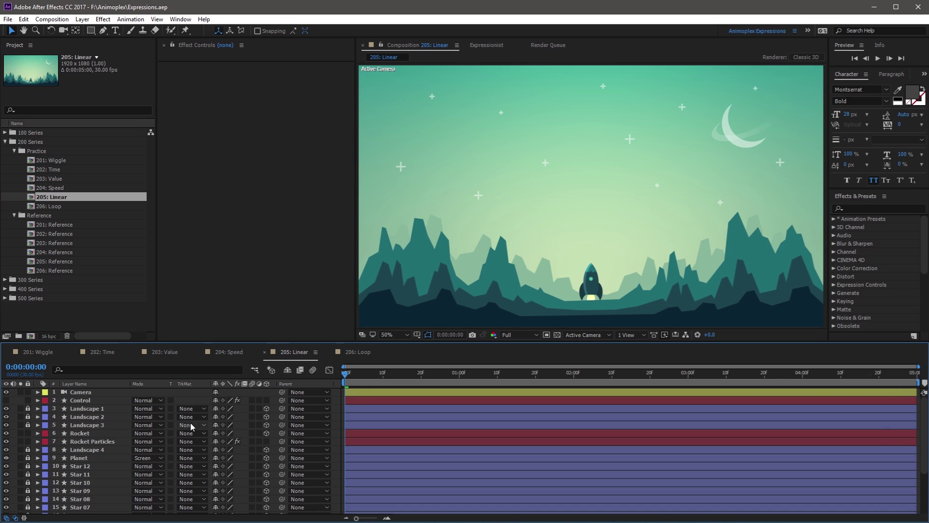
Reveal the Rocket layer's Position and check the Control layer's Rocket Launch slider
{"action": "left_click", "coordinate": [92, 399]}
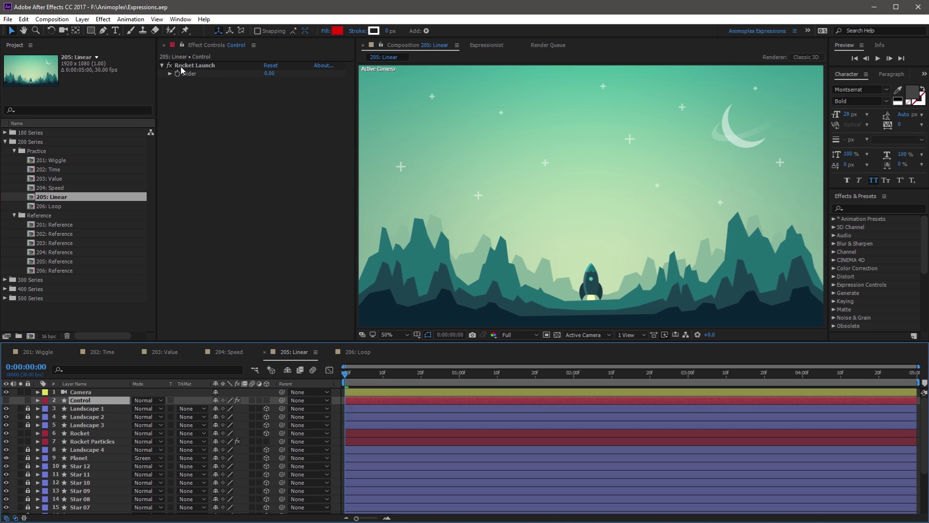
{"action": "left_click", "coordinate": [77, 433]}
{"action": "key", "text": "p"}
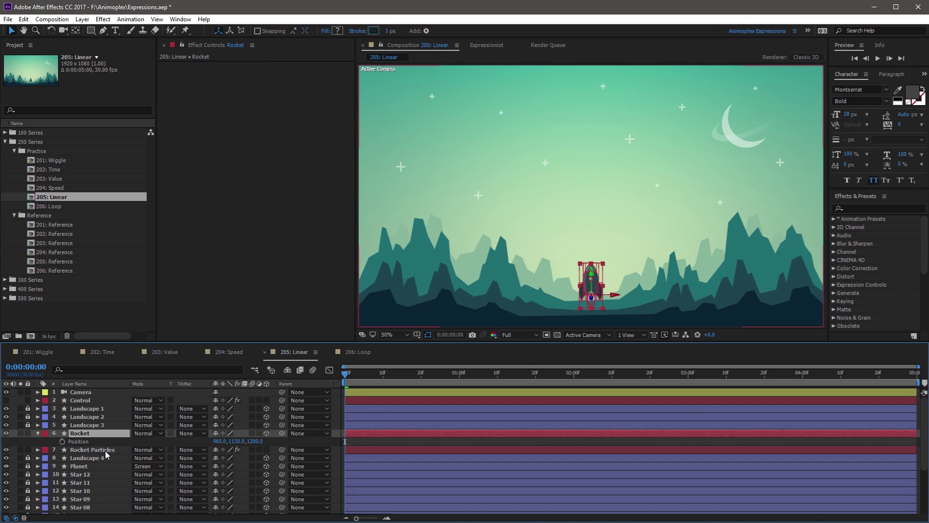
{"action": "left_click", "coordinate": [80, 400]}
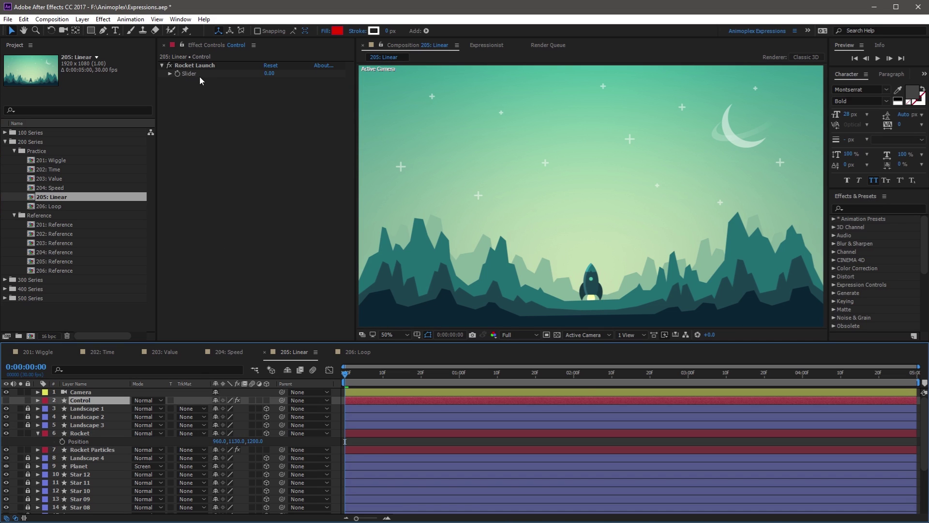
Separate the Rocket's Position into X, Y and Z Position values 960, 1130 and 1200
{"action": "left_click", "coordinate": [92, 433]}
{"action": "scroll", "coordinate": [96, 440], "scroll_direction": "down", "scroll_amount": 1}
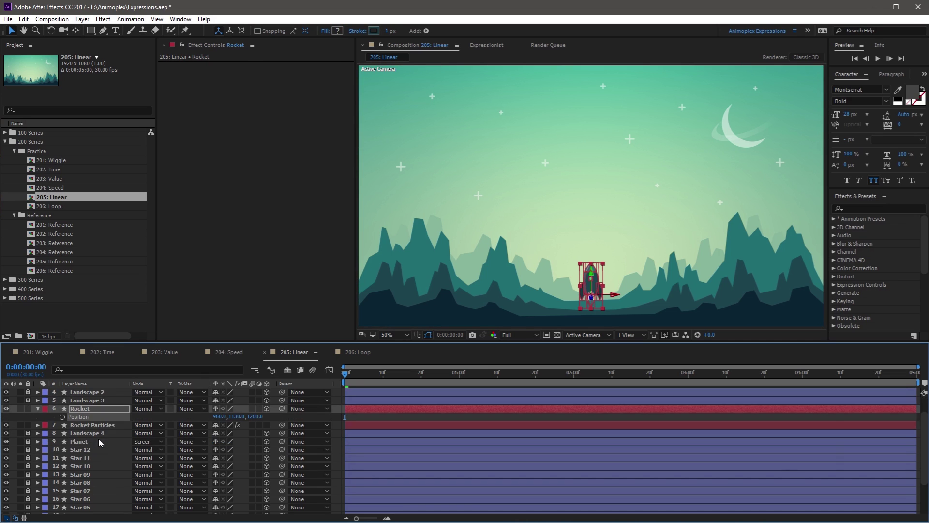
{"action": "right_click", "coordinate": [80, 413]}
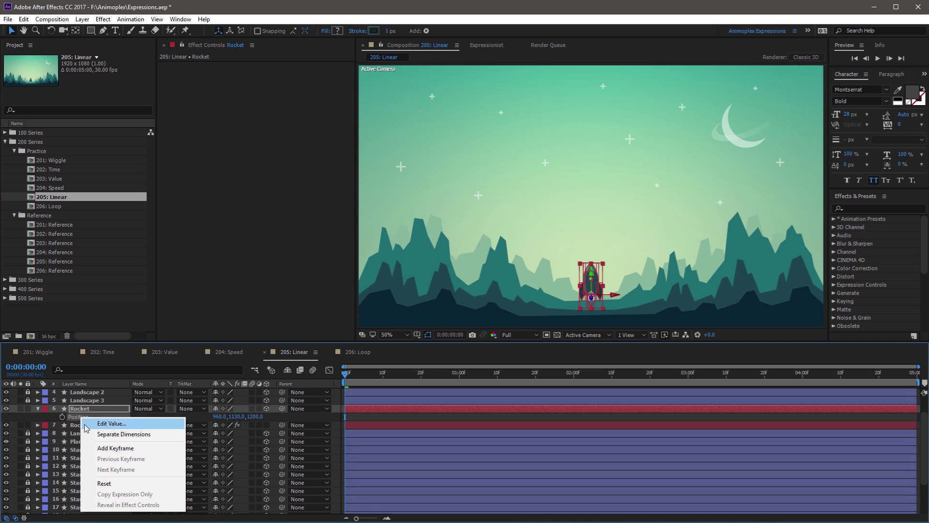
{"action": "left_click", "coordinate": [124, 434]}
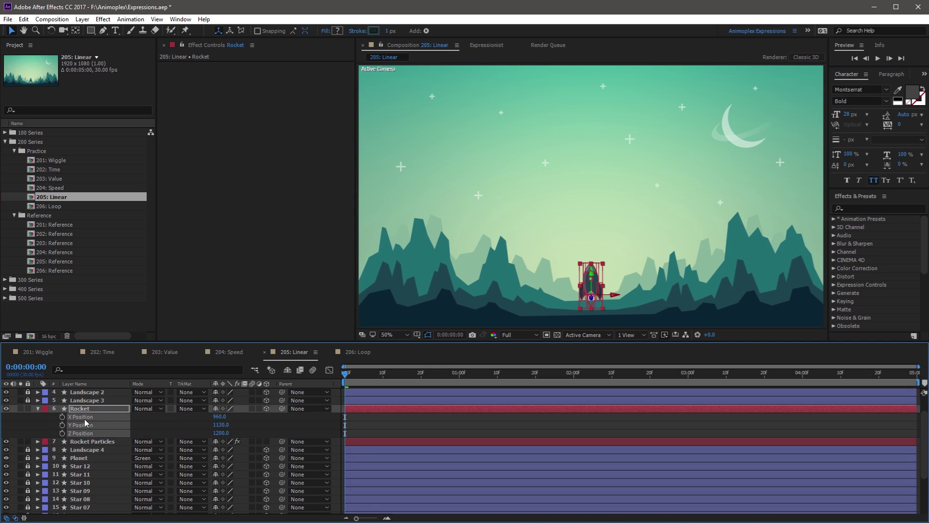
{"action": "scroll", "coordinate": [96, 425], "scroll_direction": "up", "scroll_amount": 1}
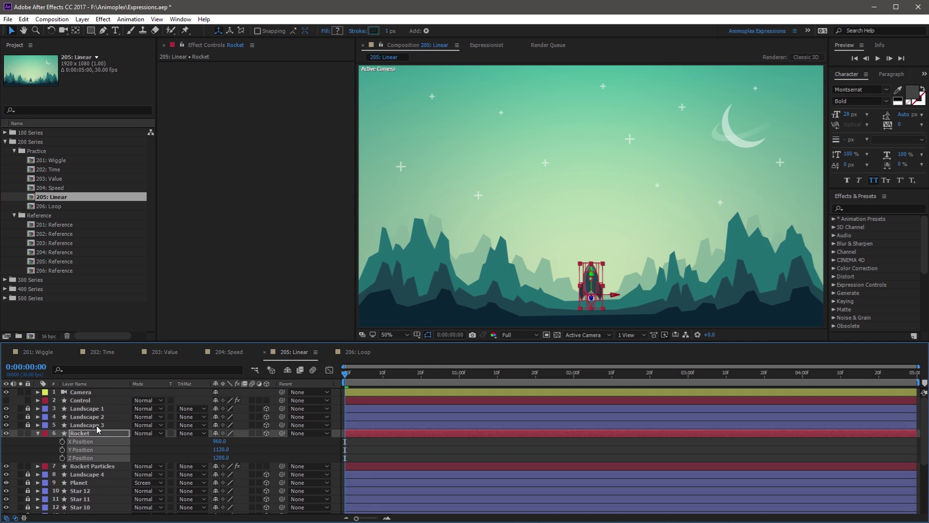
{"action": "left_click", "coordinate": [155, 453]}
Add a Y Position expression pick-whipped to the Control layer's Rocket Launch Slider
{"action": "left_click", "coordinate": [63, 450], "text": "alt"}
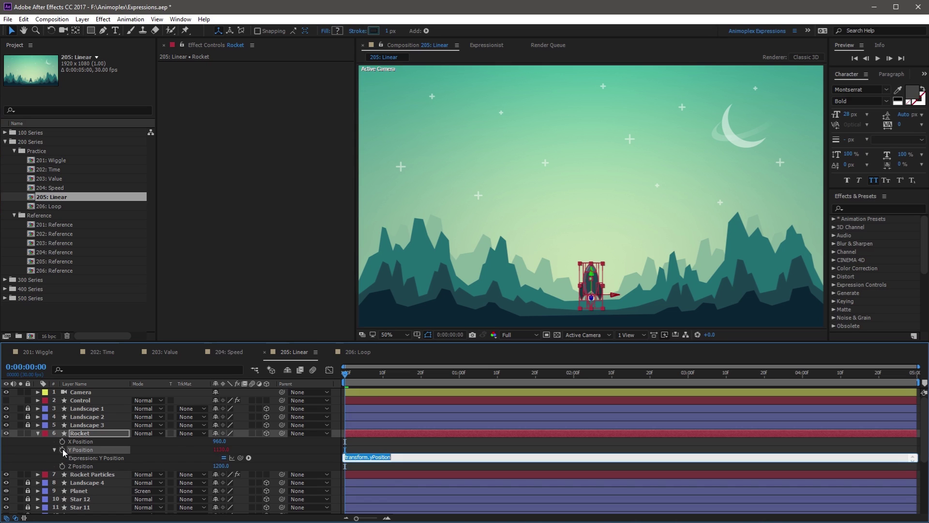
{"action": "left_click", "coordinate": [86, 399]}
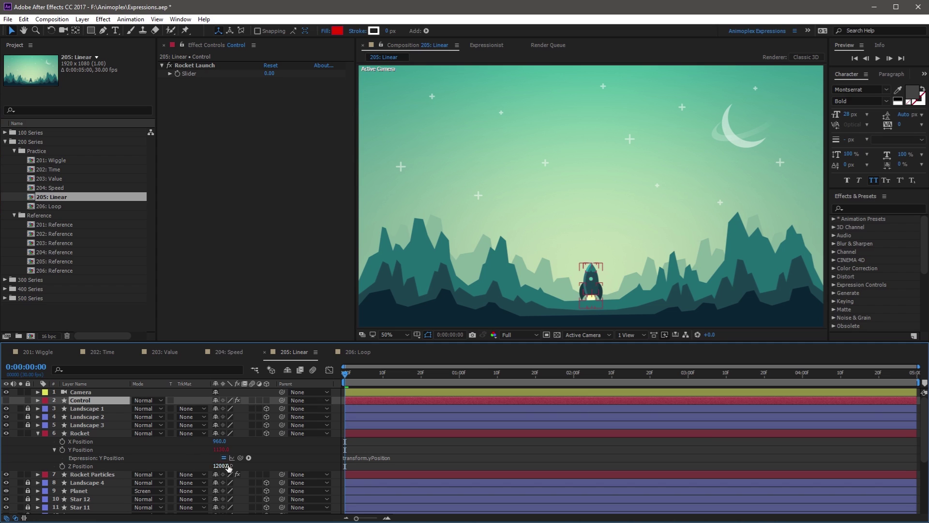
{"action": "left_click_drag", "start_coordinate": [240, 457], "coordinate": [189, 76]}
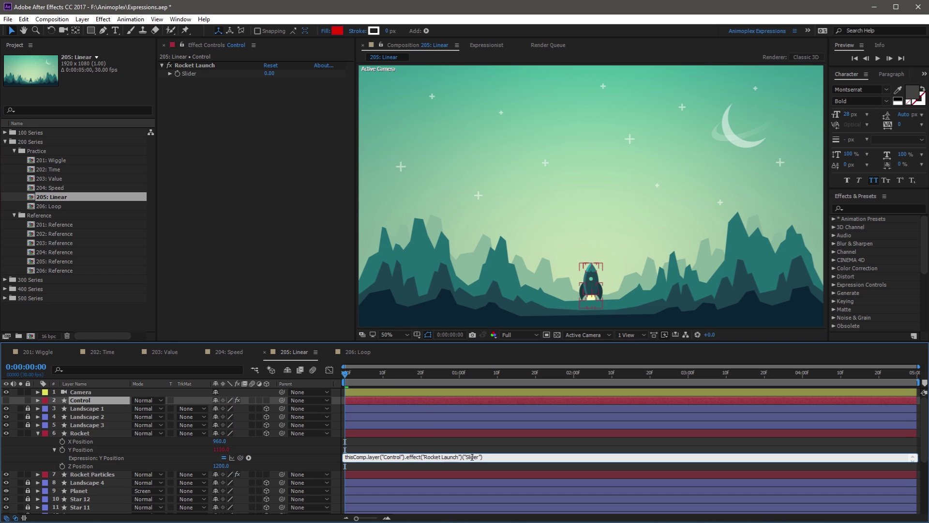
Wrap the slider reference as linear(slider, 0, 100, value, value - 1500)
{"action": "left_click_drag", "start_coordinate": [486, 457], "coordinate": [333, 460]}
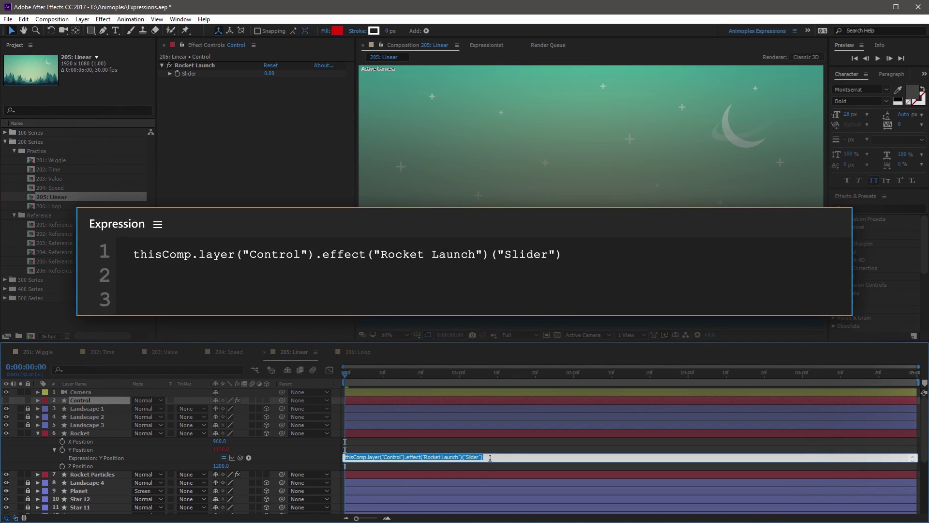
{"action": "left_click", "coordinate": [483, 457]}
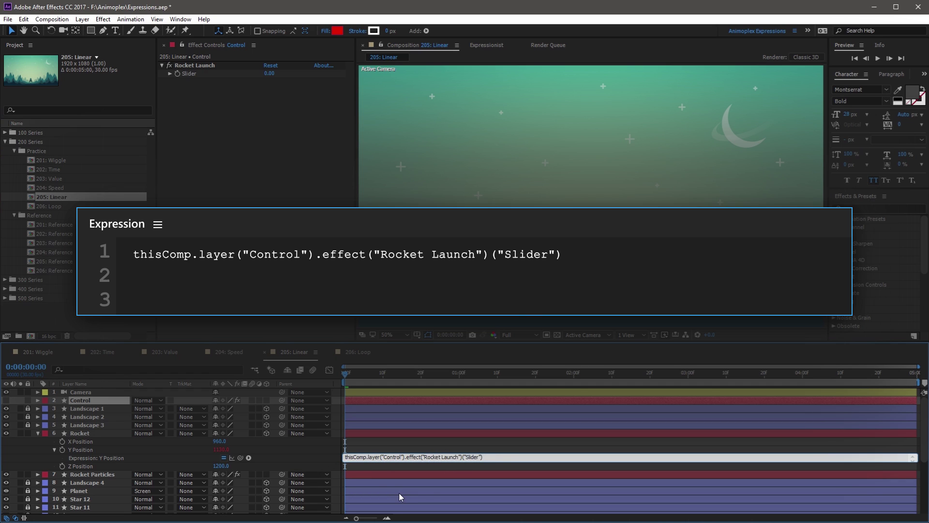
{"action": "type", "text": "linear"}
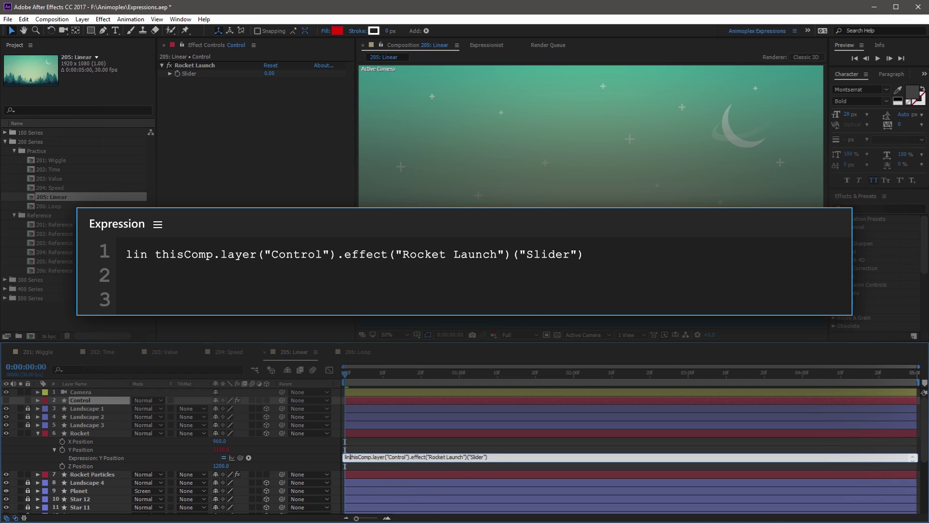
{"action": "type", "text": "("}
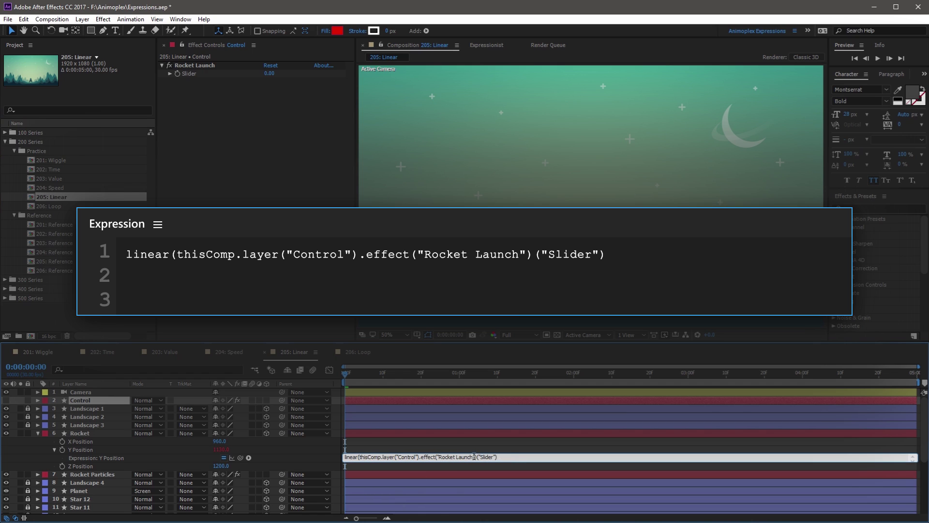
{"action": "left_click", "coordinate": [496, 456]}
{"action": "type", "text": "),"}
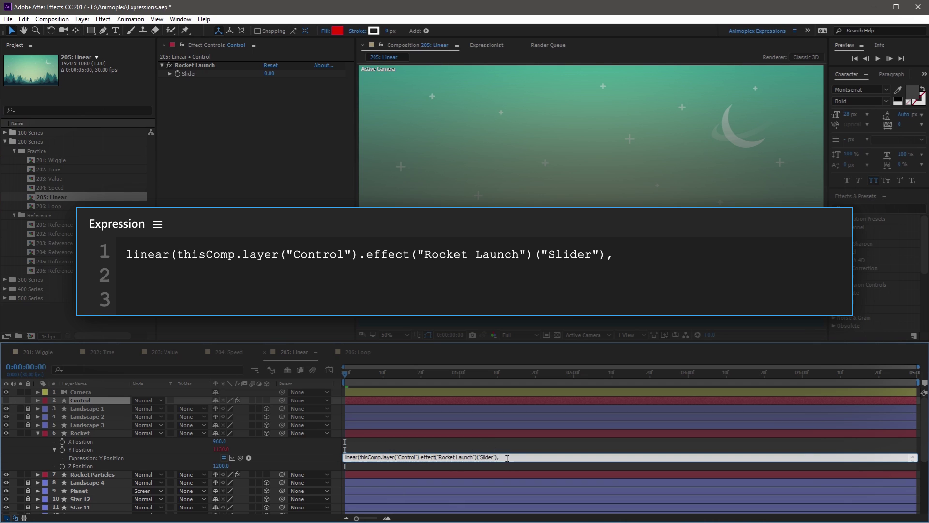
{"action": "type", "text": " 0, 100"}
{"action": "type", "text": ", value"}
{"action": "type", "text": ", value - "}
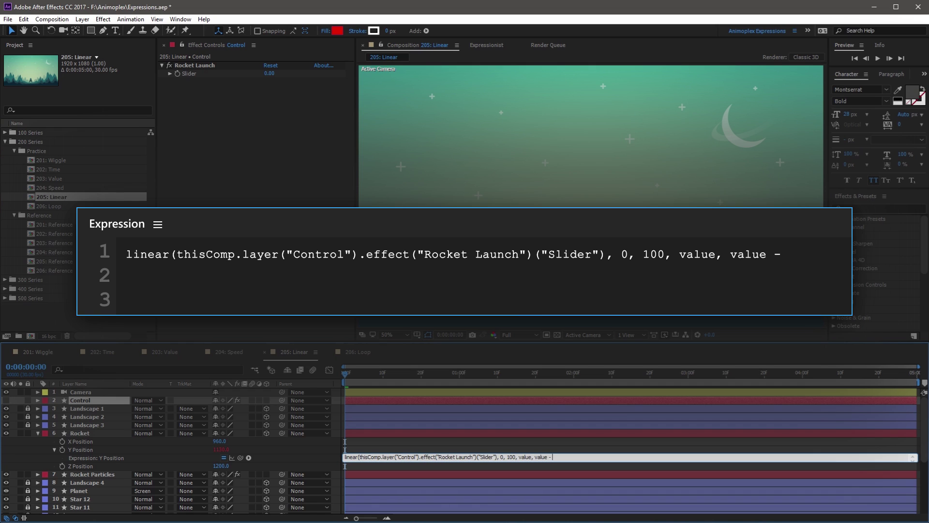
{"action": "type", "text": "1500"}
Commit the Y Position expression and set the Rocket Launch slider to 50
{"action": "left_click", "coordinate": [314, 450]}
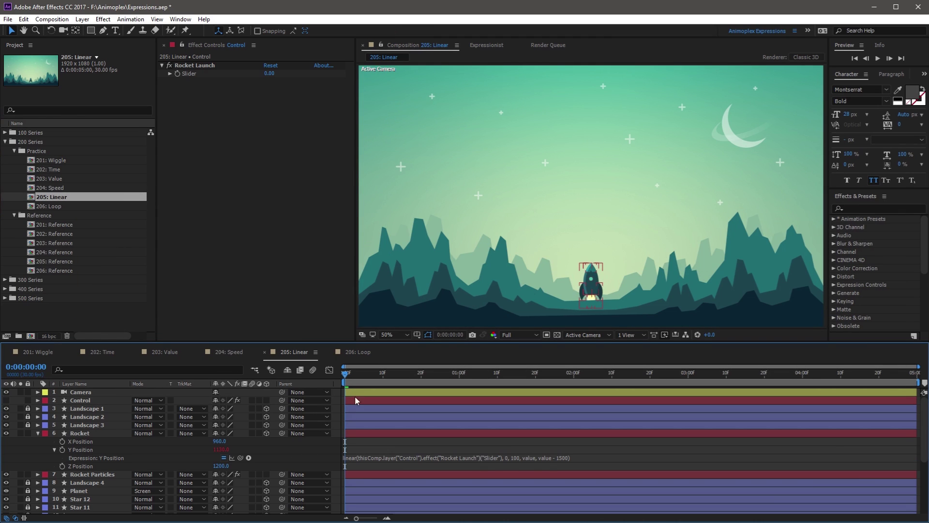
{"action": "left_click", "coordinate": [298, 63]}
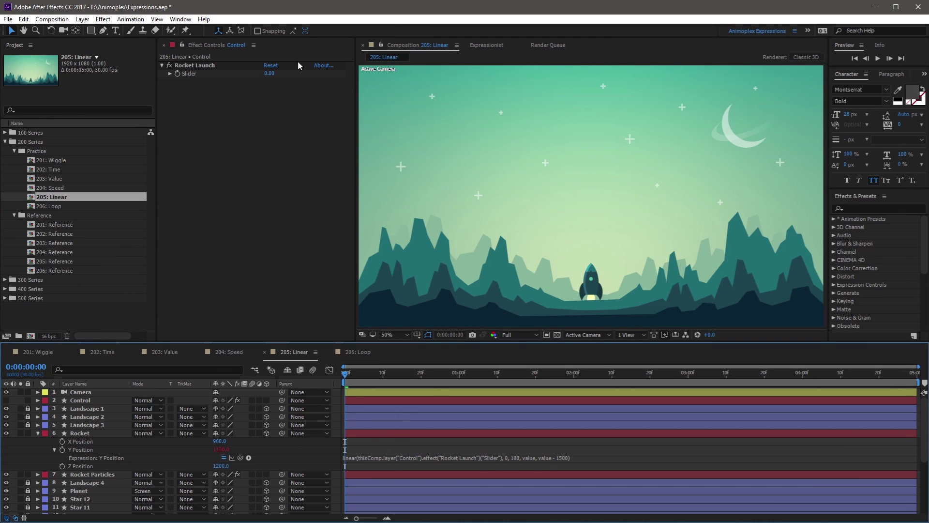
{"action": "left_click", "coordinate": [269, 74]}
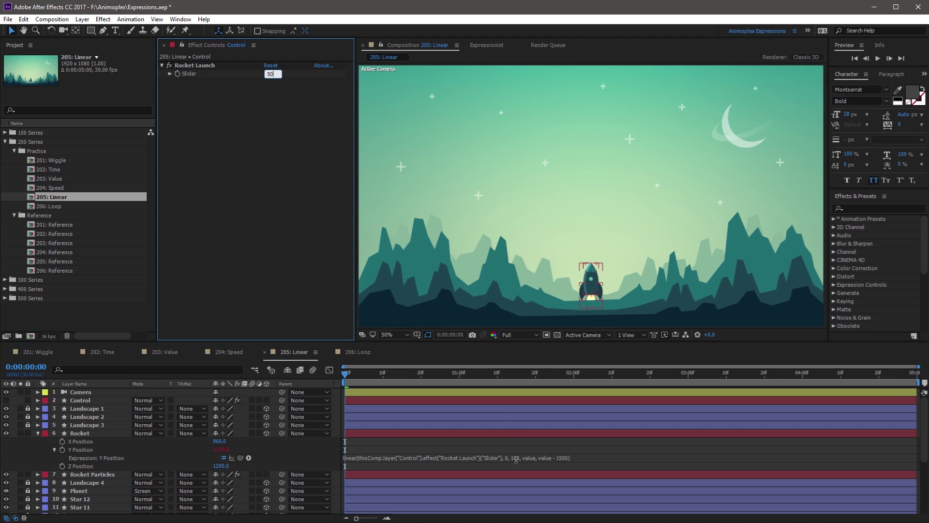
{"action": "left_click", "coordinate": [271, 100]}
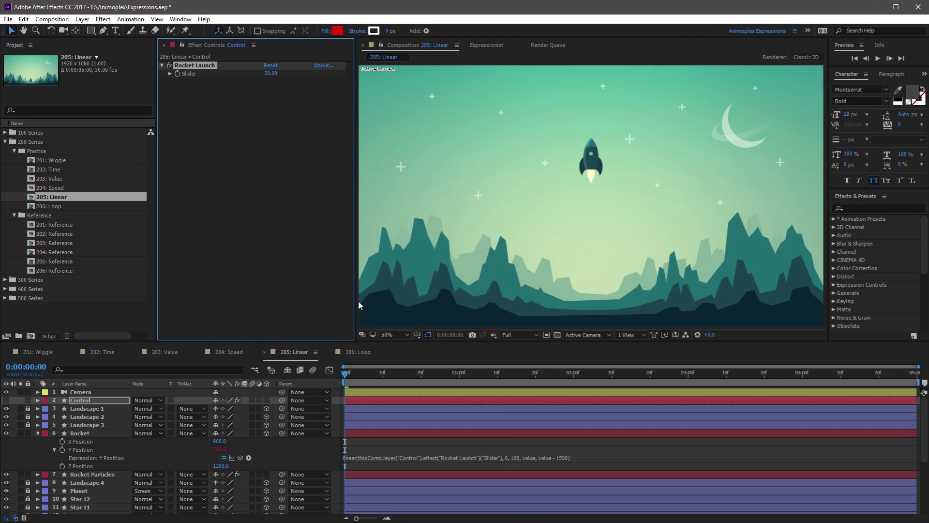
Raise the slider to 100, scrub it down, reset it to 0, and reselect Rocket
{"action": "left_click", "coordinate": [269, 74]}
{"action": "type", "text": "100"}
{"action": "left_click", "coordinate": [292, 132]}
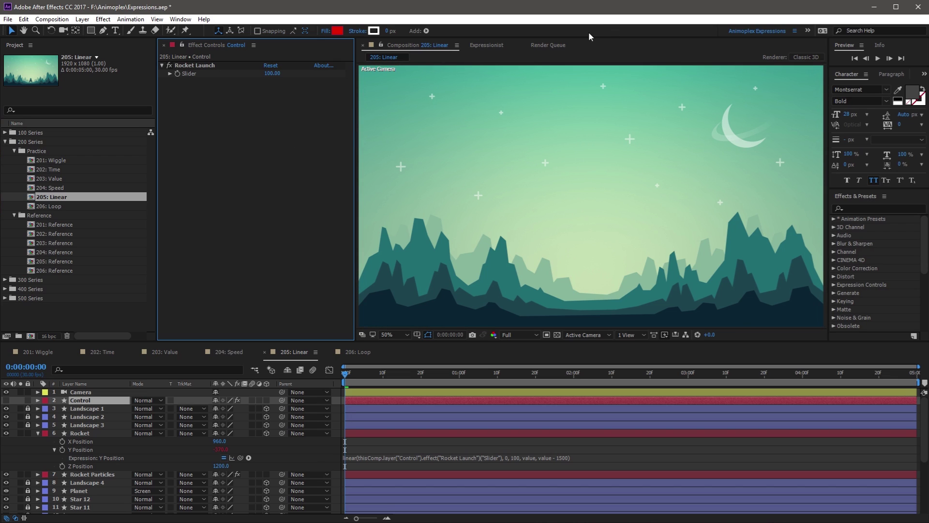
{"action": "left_click_drag", "start_coordinate": [272, 73], "coordinate": [255, 88]}
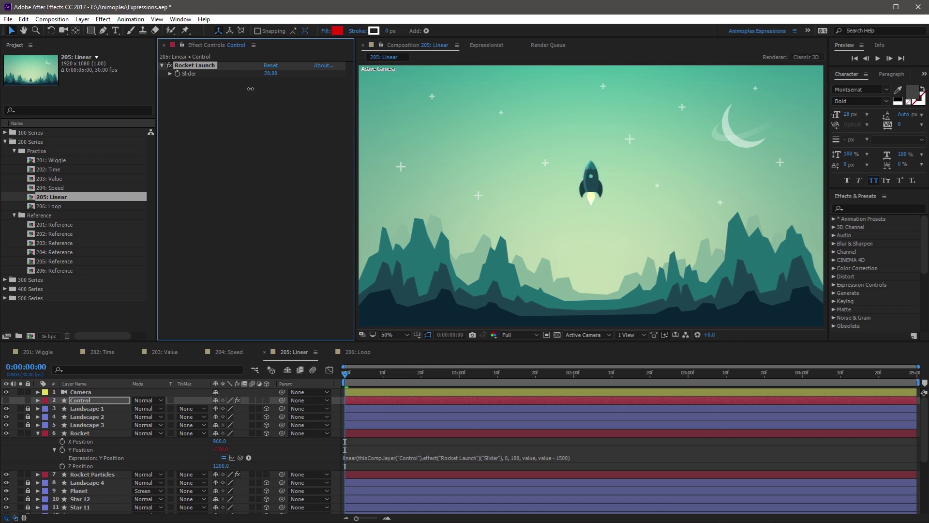
{"action": "left_click", "coordinate": [271, 65]}
{"action": "left_click", "coordinate": [520, 474]}
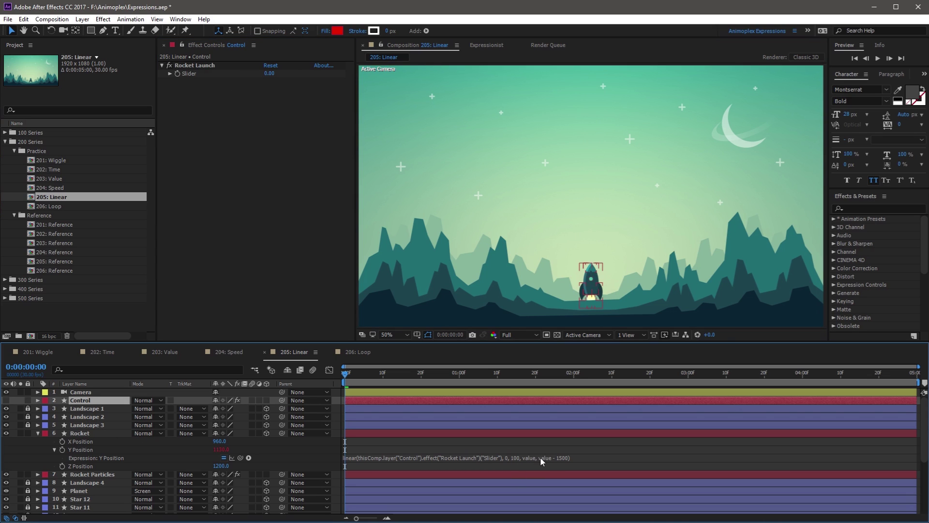
{"action": "left_click", "coordinate": [80, 433]}
Move the rocket back to X 960, then scrub the Rocket Launch slider up to lift it
{"action": "left_click_drag", "start_coordinate": [586, 286], "coordinate": [463, 265]}
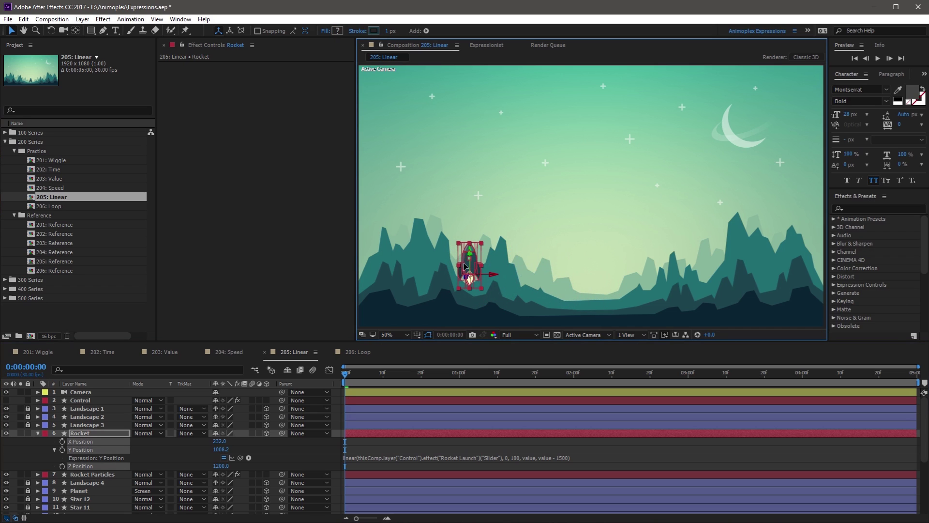
{"action": "left_click", "coordinate": [89, 399]}
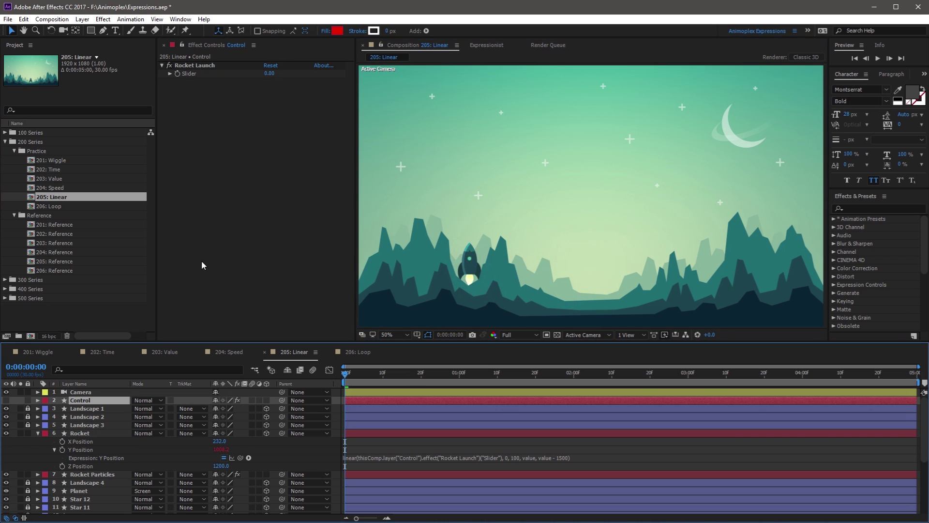
{"action": "mouse_move", "coordinate": [269, 73]}
{"action": "left_mouse_down"}
{"action": "mouse_move", "coordinate": [307, 72]}
{"action": "mouse_move", "coordinate": [285, 73]}
{"action": "left_mouse_up"}
{"action": "left_click_drag", "start_coordinate": [276, 75], "coordinate": [284, 74]}
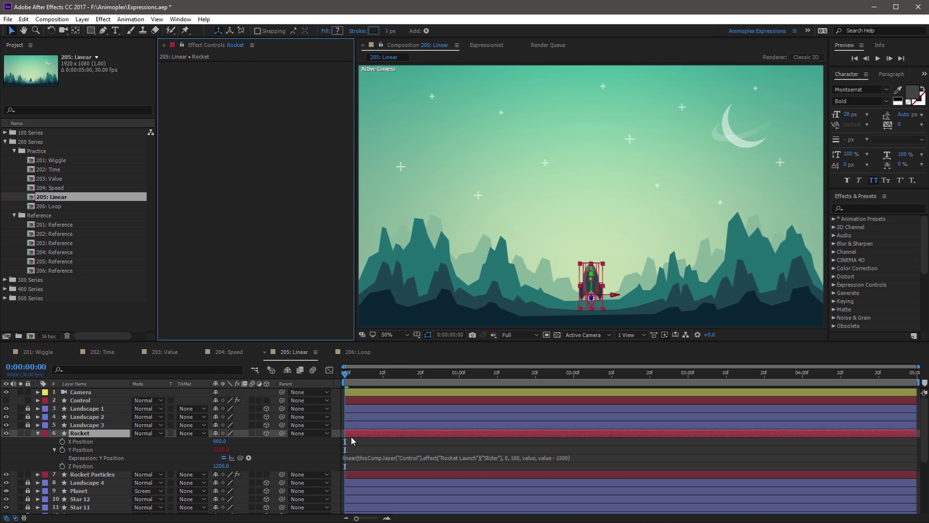
Replace linear with ease in the Rocket's Y Position expression
{"action": "left_click", "coordinate": [357, 459]}
{"action": "left_click", "coordinate": [357, 457]}
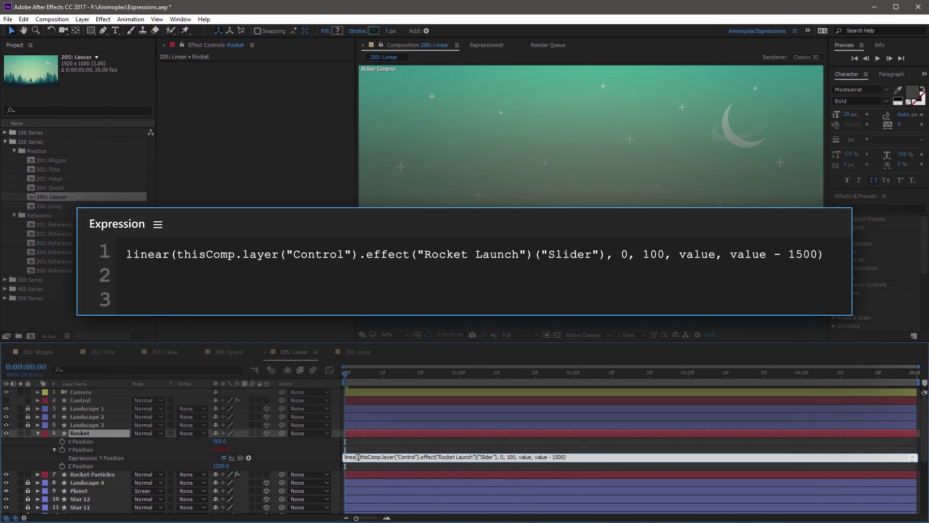
{"action": "type", "text": "ease"}
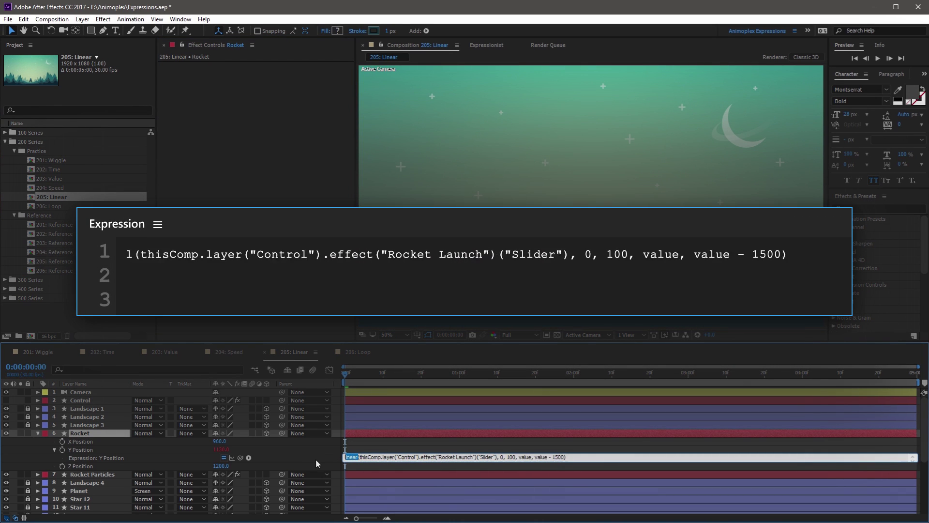
{"action": "left_click", "coordinate": [295, 446]}
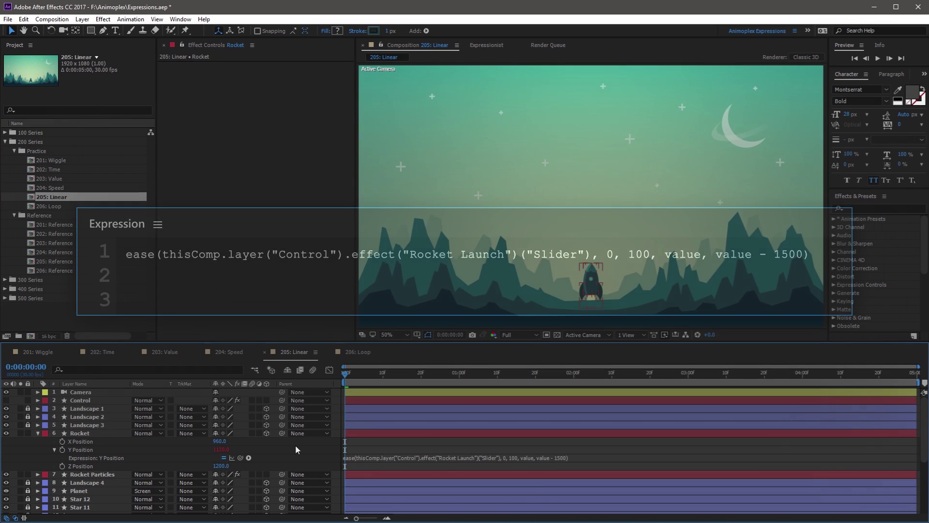
Set the Rocket Launch slider to 100 at 0:00:03:00, then return to the start
{"action": "left_click", "coordinate": [80, 401]}
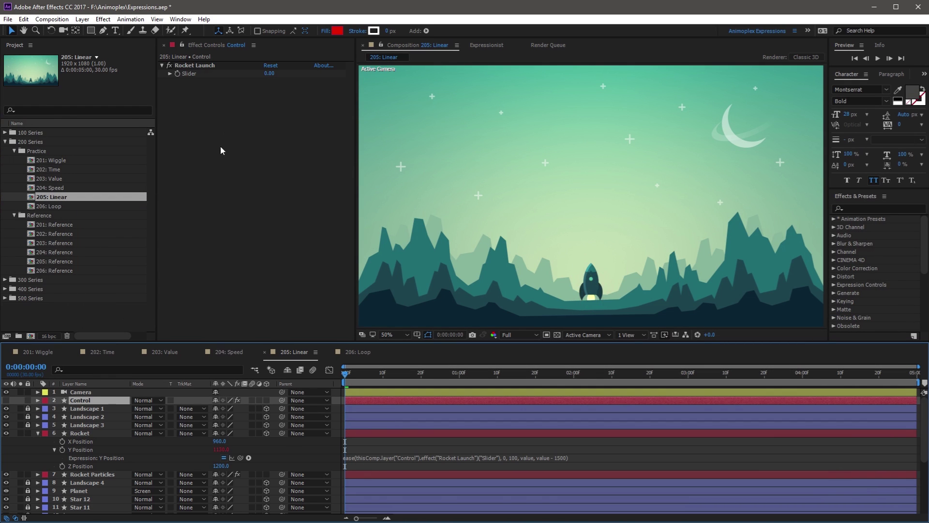
{"action": "left_click", "coordinate": [189, 65]}
{"action": "left_click", "coordinate": [398, 373]}
{"action": "left_click_drag", "start_coordinate": [408, 377], "coordinate": [688, 373]}
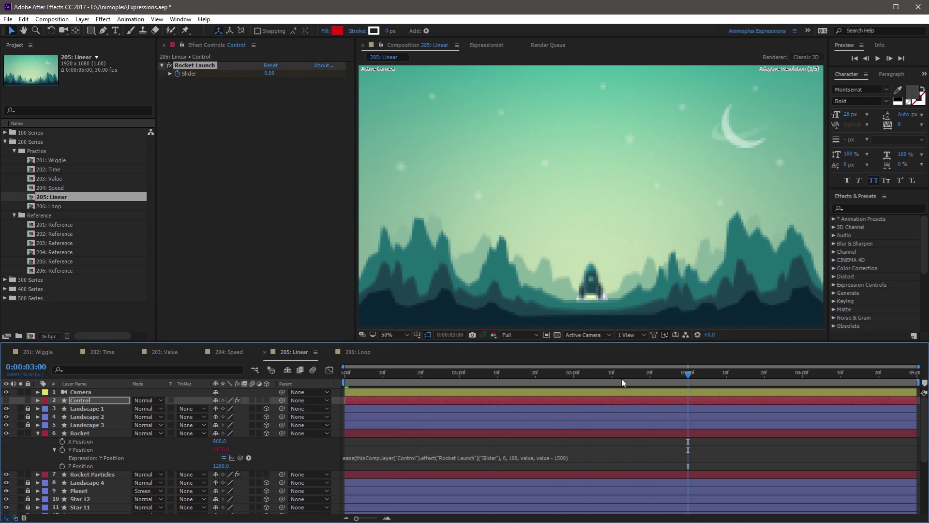
{"action": "left_click", "coordinate": [270, 73]}
{"action": "type", "text": "100"}
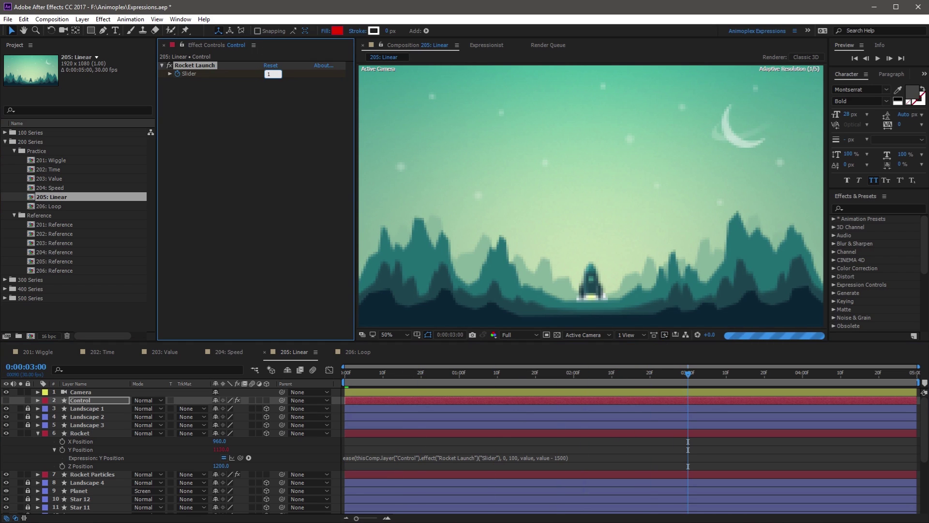
{"action": "key", "text": "Return"}
{"action": "key", "text": "Home"}
{"action": "left_click", "coordinate": [244, 433]}
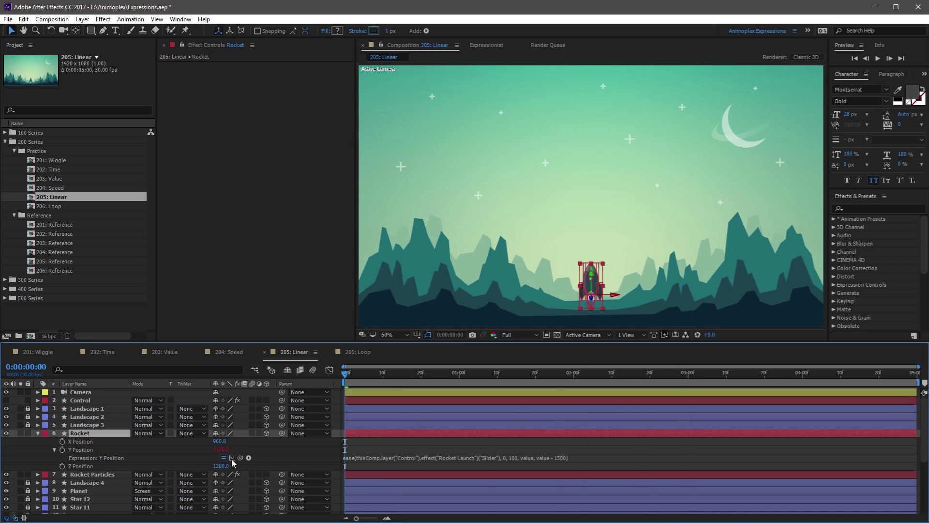
{"action": "left_click", "coordinate": [329, 370]}
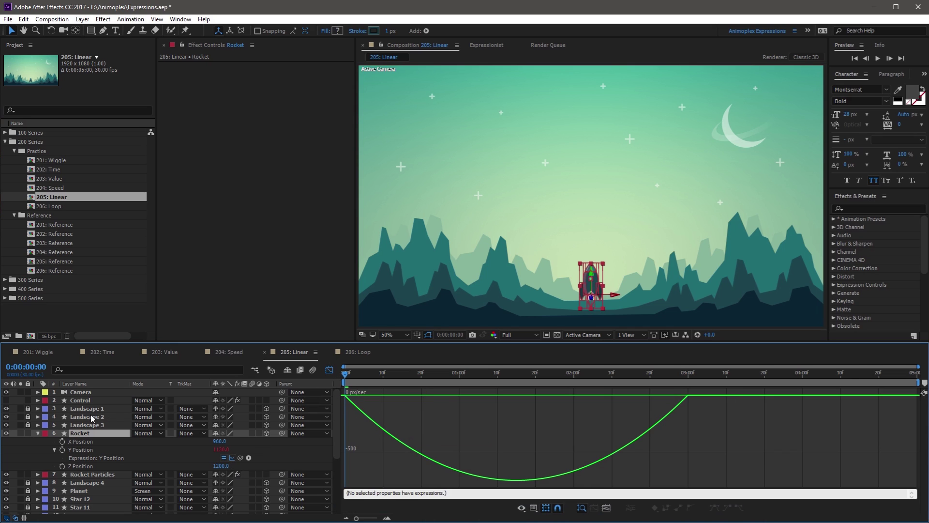
{"action": "left_click", "coordinate": [85, 400]}
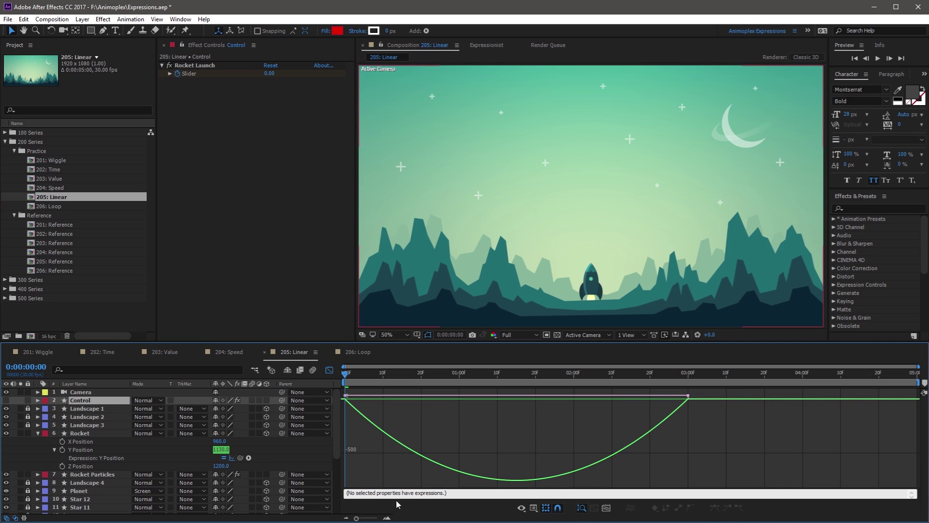
{"action": "left_click", "coordinate": [87, 451]}
{"action": "left_click", "coordinate": [369, 494]}
{"action": "left_click_drag", "start_coordinate": [358, 492], "coordinate": [327, 493]}
{"action": "key", "text": "BackSpace"}
{"action": "type", "text": "linear"}
{"action": "left_click", "coordinate": [292, 448]}
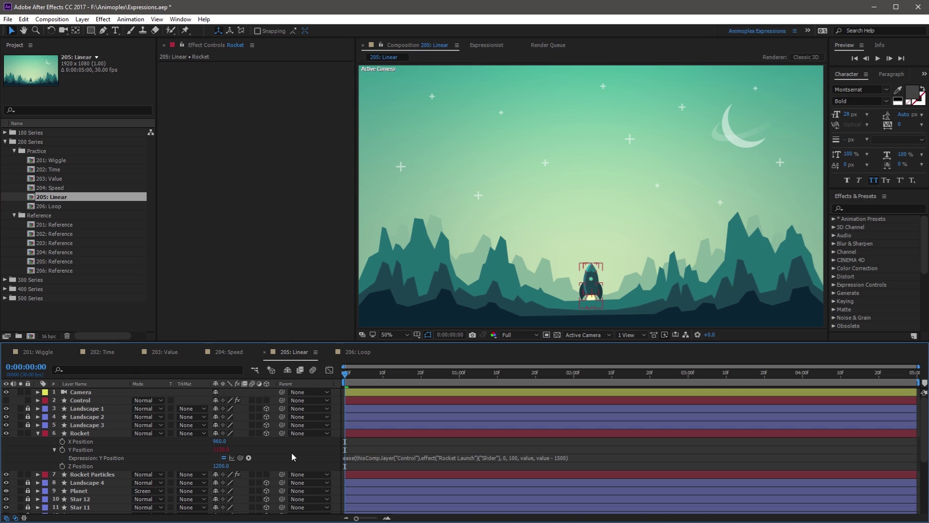
Change the Y Position expression to easeIn and view its speed graph
{"action": "left_click", "coordinate": [358, 458]}
{"action": "left_click", "coordinate": [357, 457]}
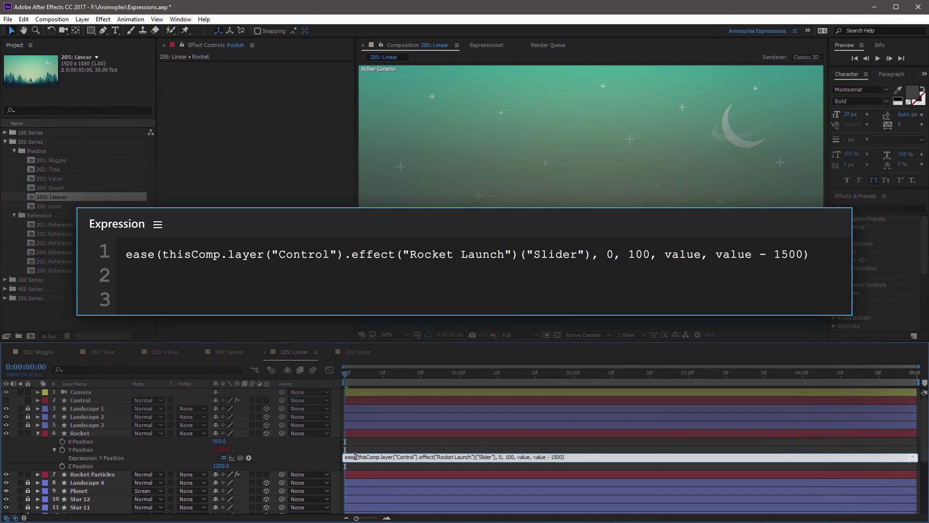
{"action": "type", "text": "In"}
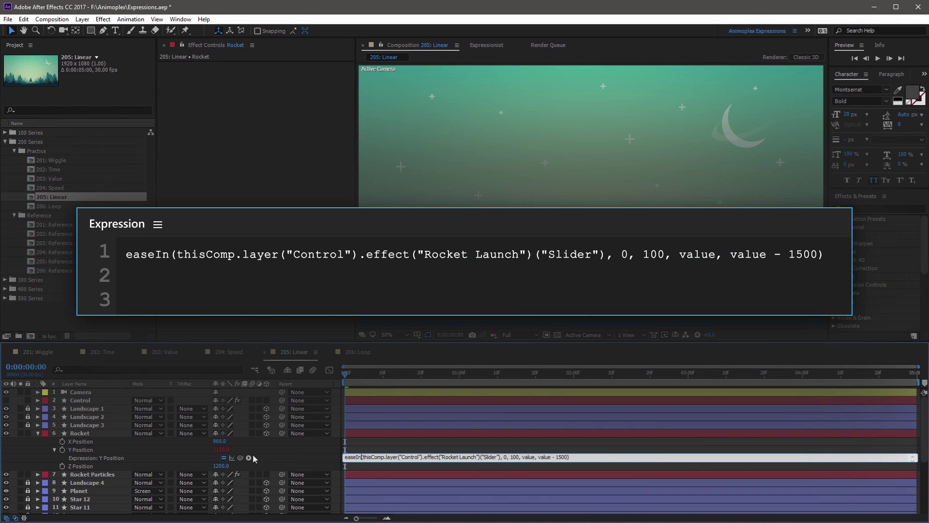
{"action": "left_click", "coordinate": [231, 458]}
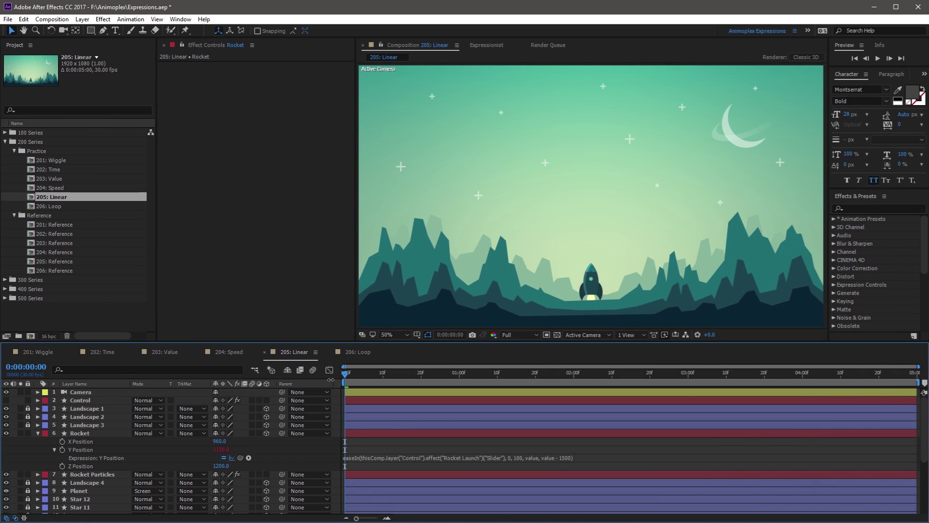
{"action": "left_click", "coordinate": [332, 370]}
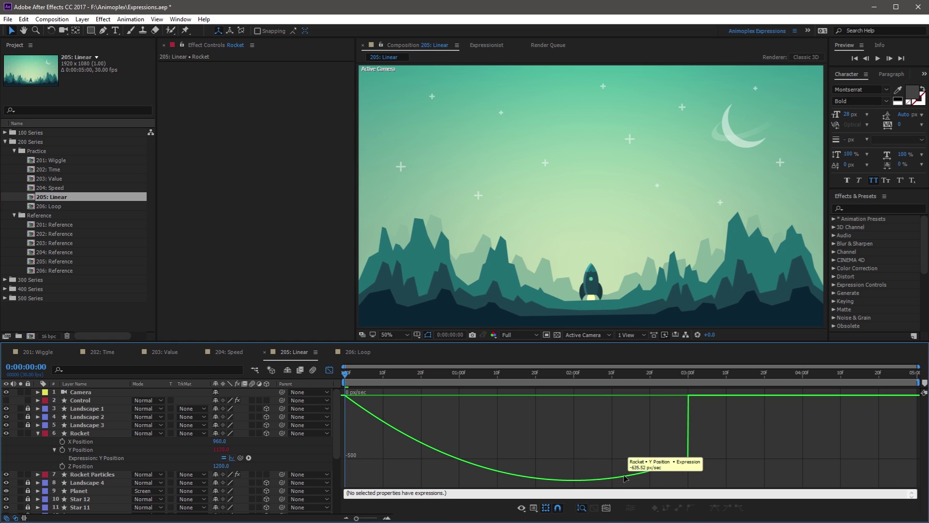
Change the expression from easeIn to easeOut and commit it
{"action": "left_click", "coordinate": [132, 449]}
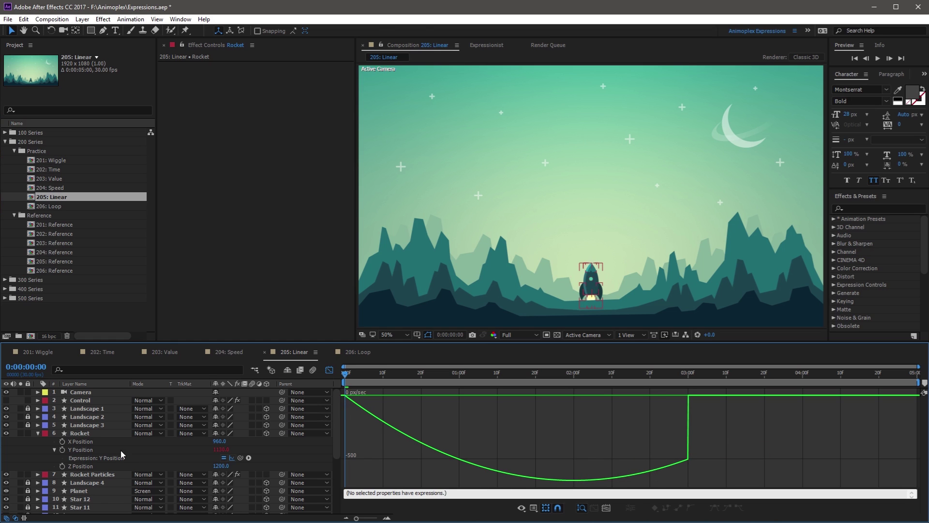
{"action": "left_click", "coordinate": [363, 493]}
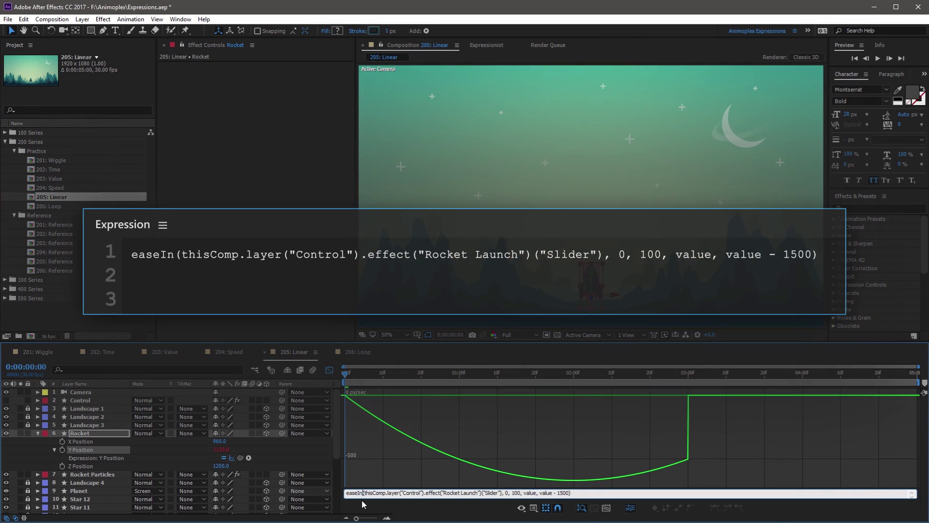
{"action": "key", "text": "BackSpace"}
{"action": "key", "text": "BackSpace"}
{"action": "type", "text": "Out"}
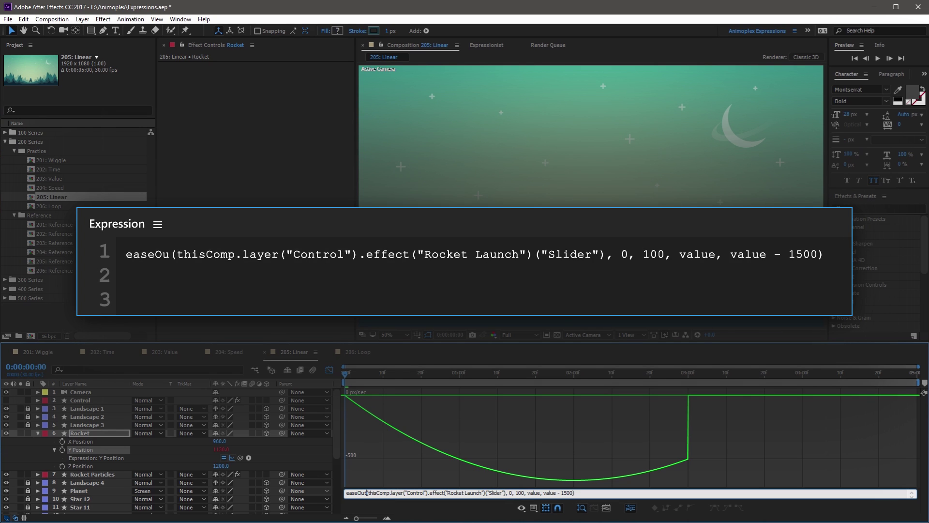
{"action": "left_click", "coordinate": [294, 458]}
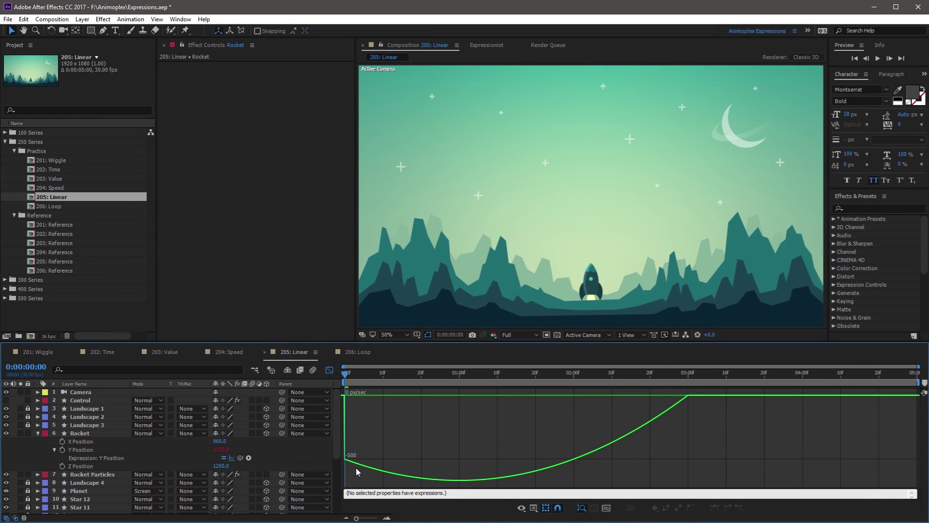
{"action": "mouse_move", "coordinate": [364, 469]}
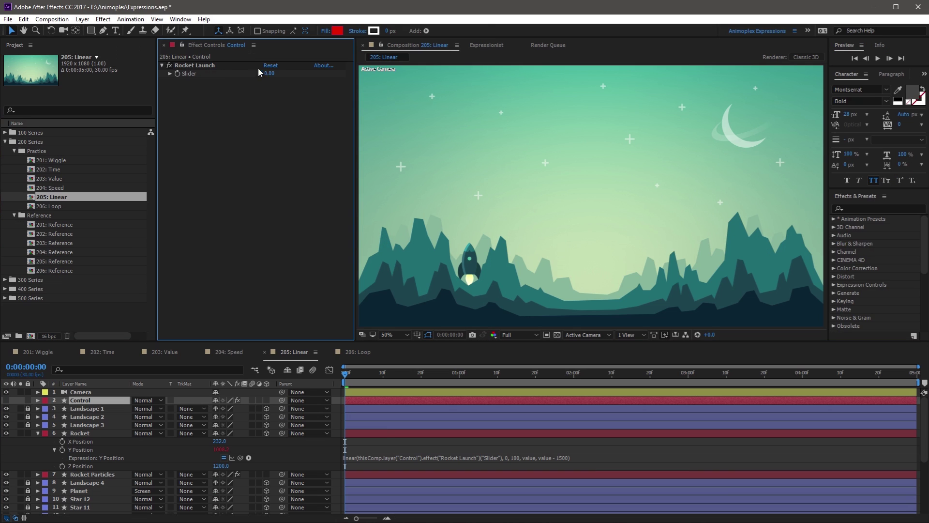
Launch the rocket to the top with the slider, lower it to 20, then reset to 0
{"action": "left_click_drag", "start_coordinate": [269, 73], "coordinate": [310, 73]}
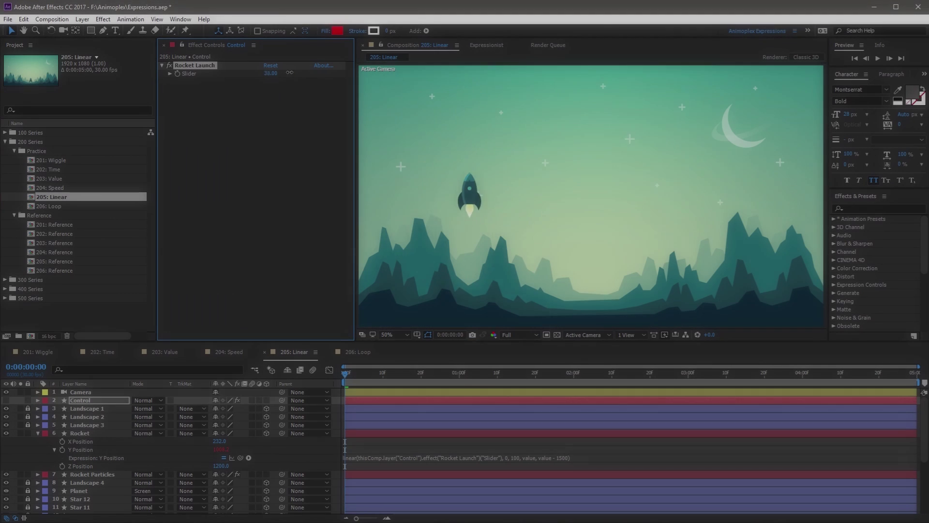
{"action": "mouse_move", "coordinate": [276, 73]}
{"action": "left_mouse_down"}
{"action": "mouse_move", "coordinate": [302, 73]}
{"action": "mouse_move", "coordinate": [277, 74]}
{"action": "left_mouse_up"}
{"action": "left_click", "coordinate": [270, 66]}
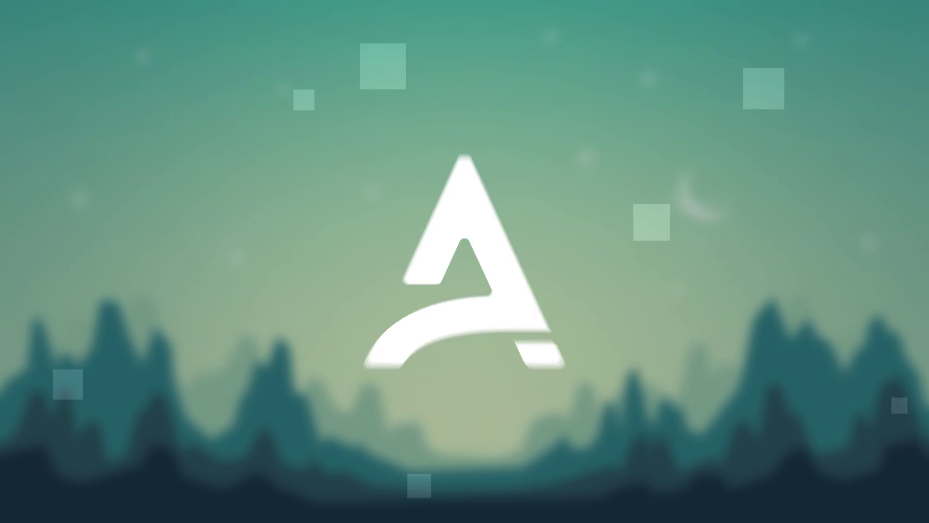